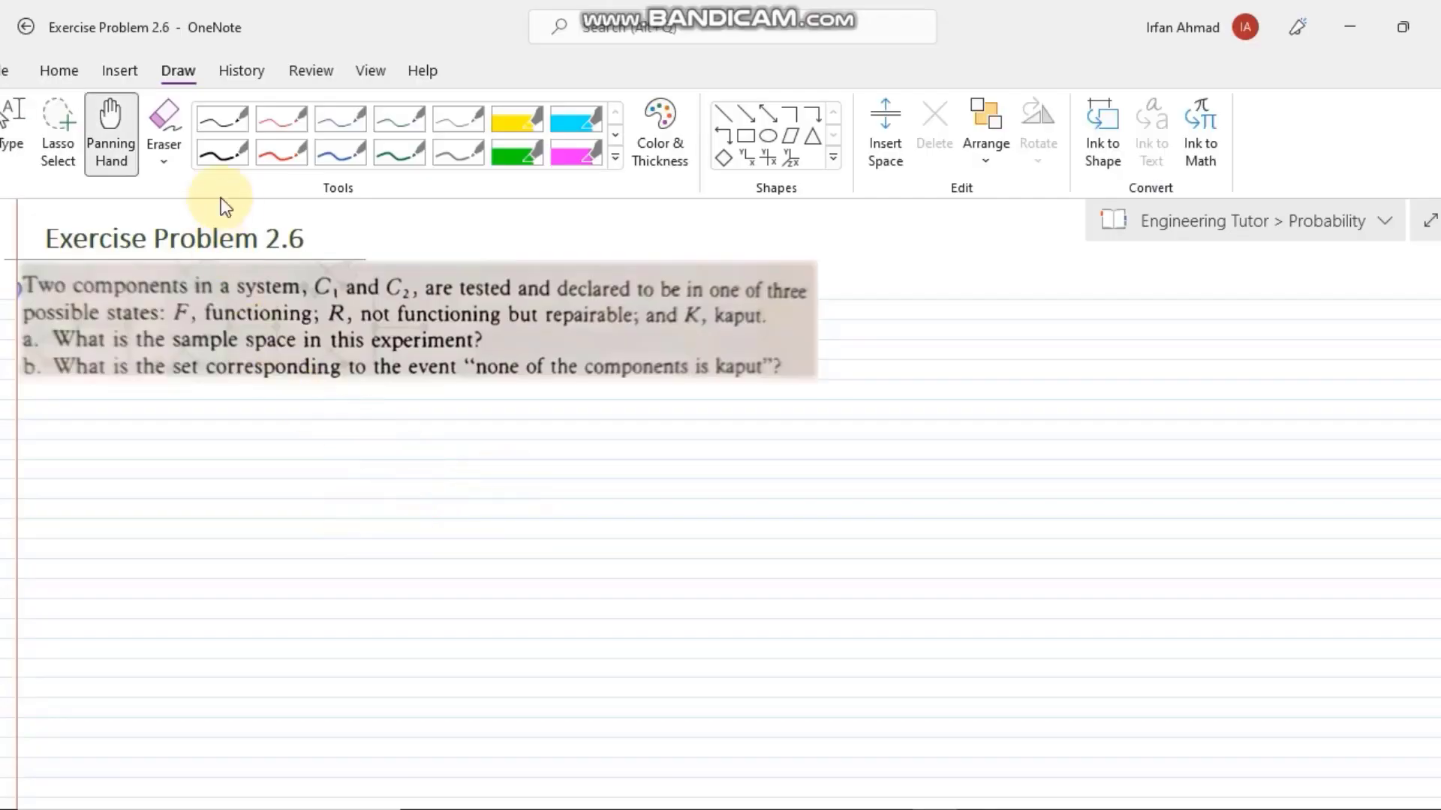
# Step: Select the black pen in the Draw tab's Tools gallery
pyautogui.click(220, 154)
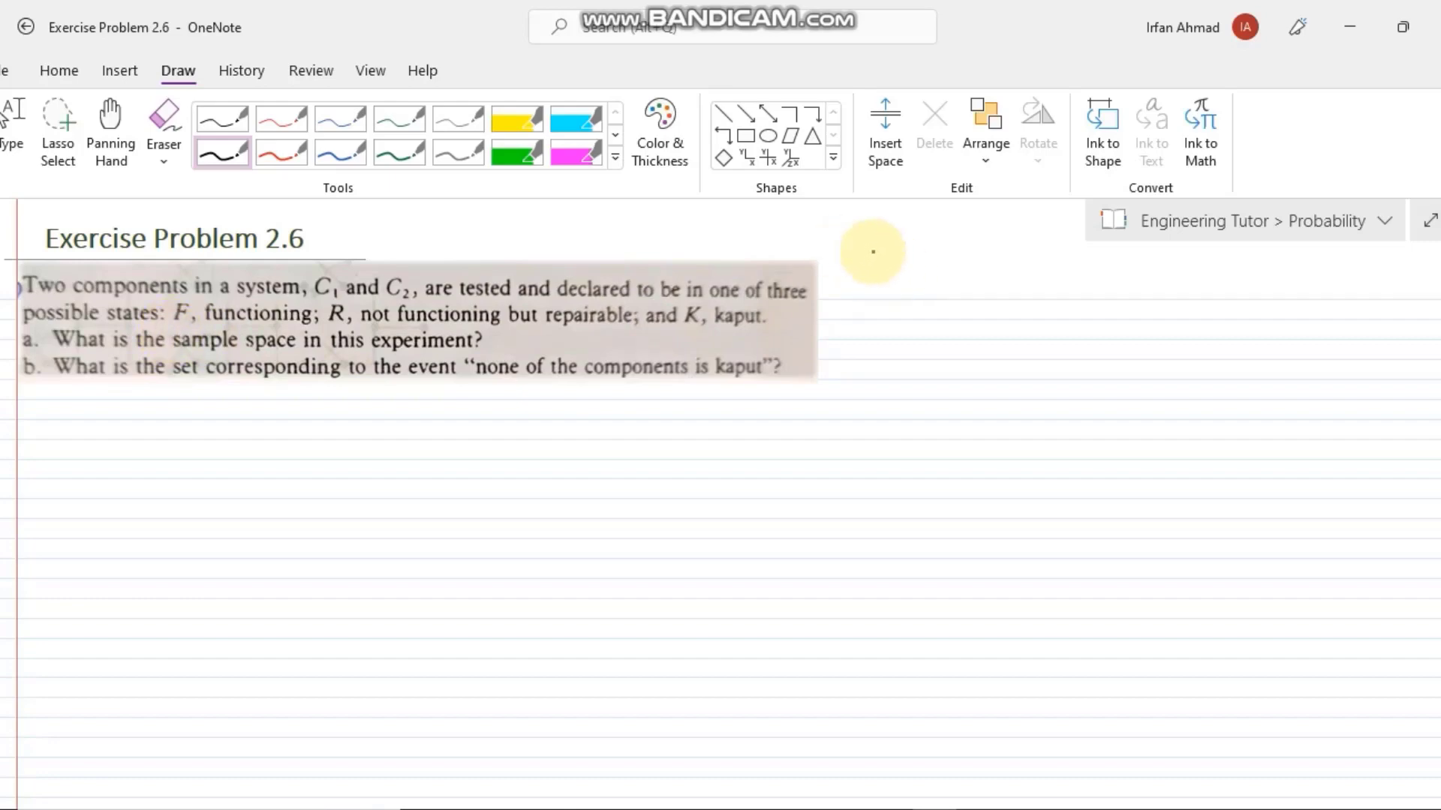
# Step: Handwrite C1 and C2 beside the problem image and an a) label below it
pyautogui.moveTo(934, 280); pyautogui.dragTo(941, 310)
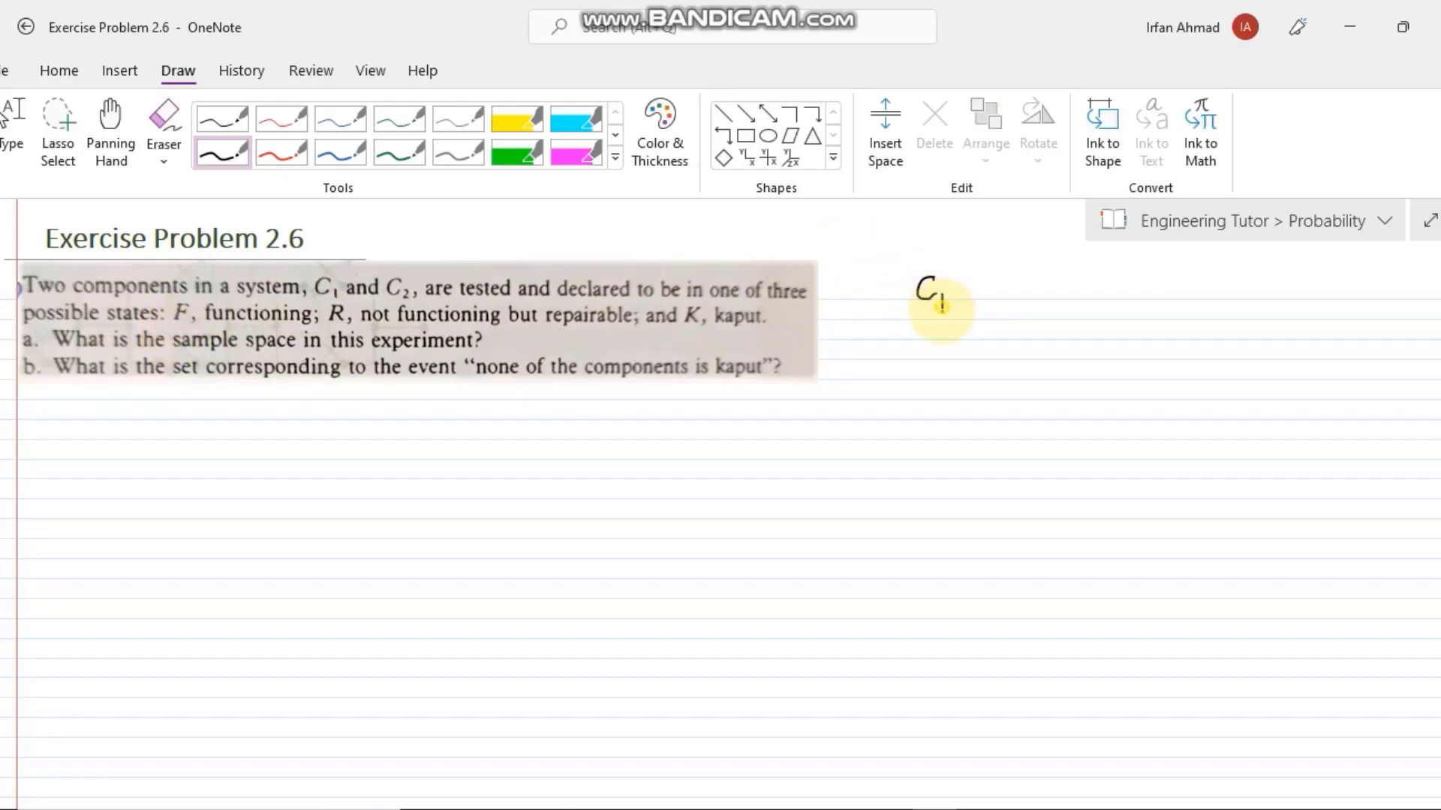
pyautogui.moveTo(1036, 276); pyautogui.dragTo(1058, 306)
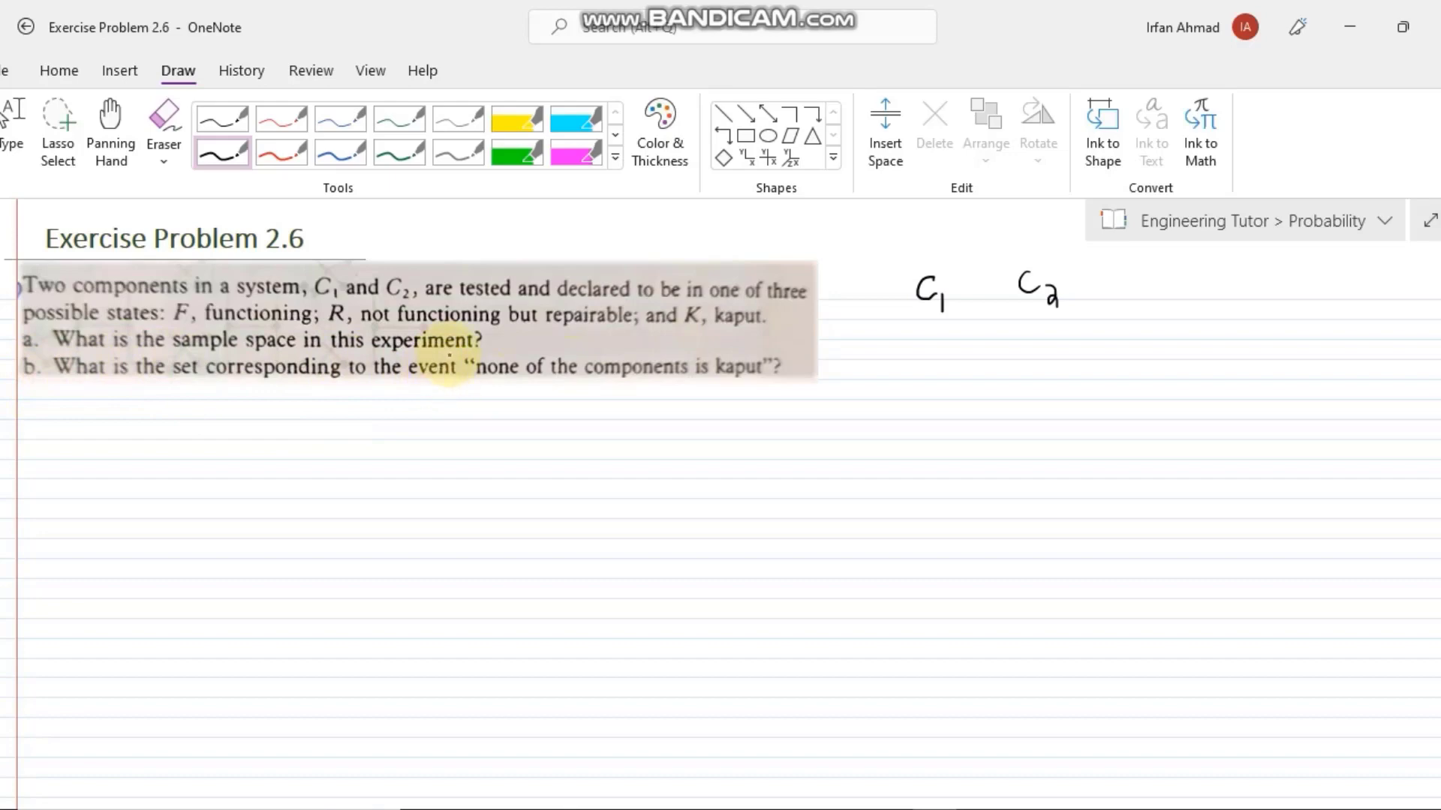
pyautogui.click(49, 413)
pyautogui.click(48, 422)
pyautogui.moveTo(45, 409); pyautogui.dragTo(59, 433)
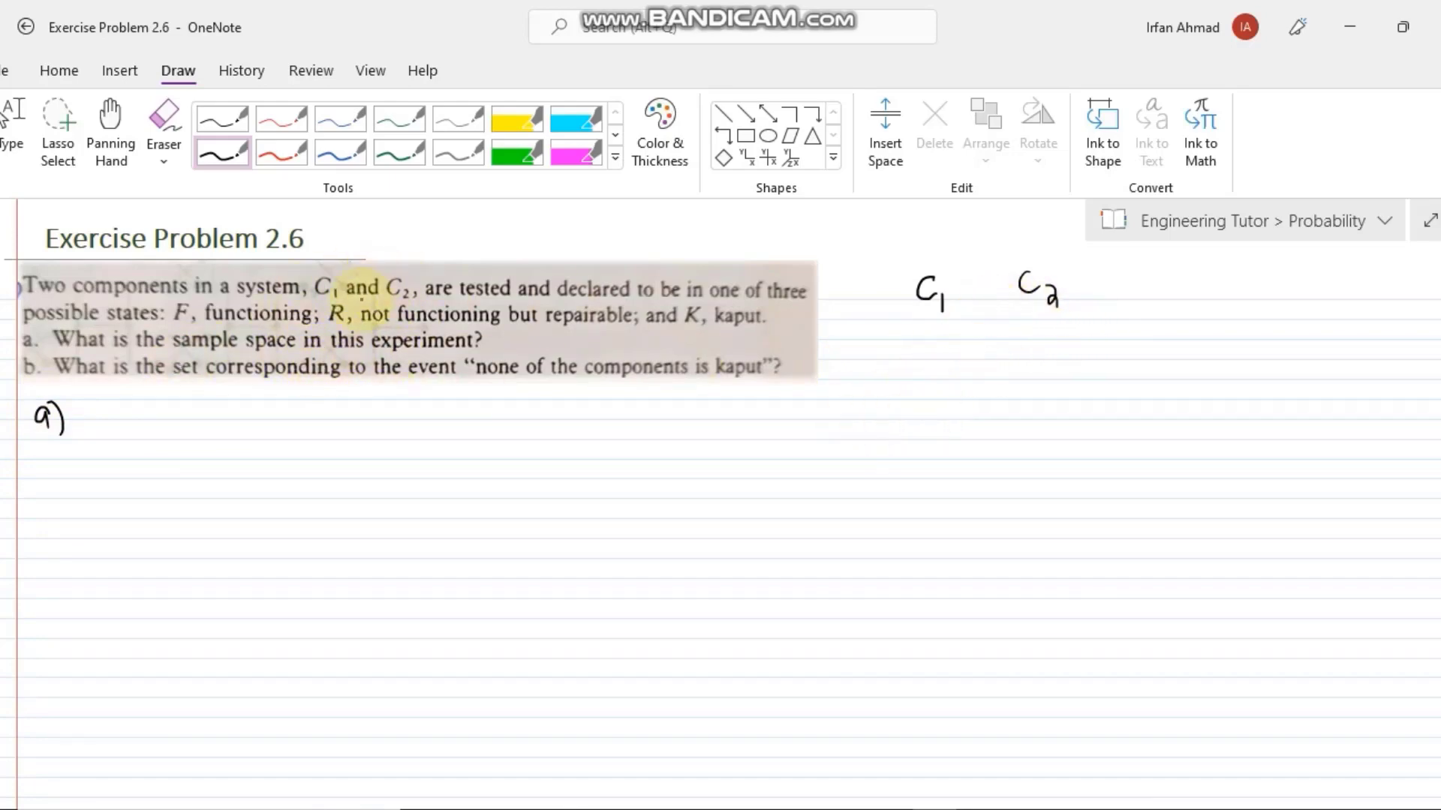
# Step: Draw a divided rectangle labelled C1 and C2 and list the states F, R, K
pyautogui.click(901, 299)
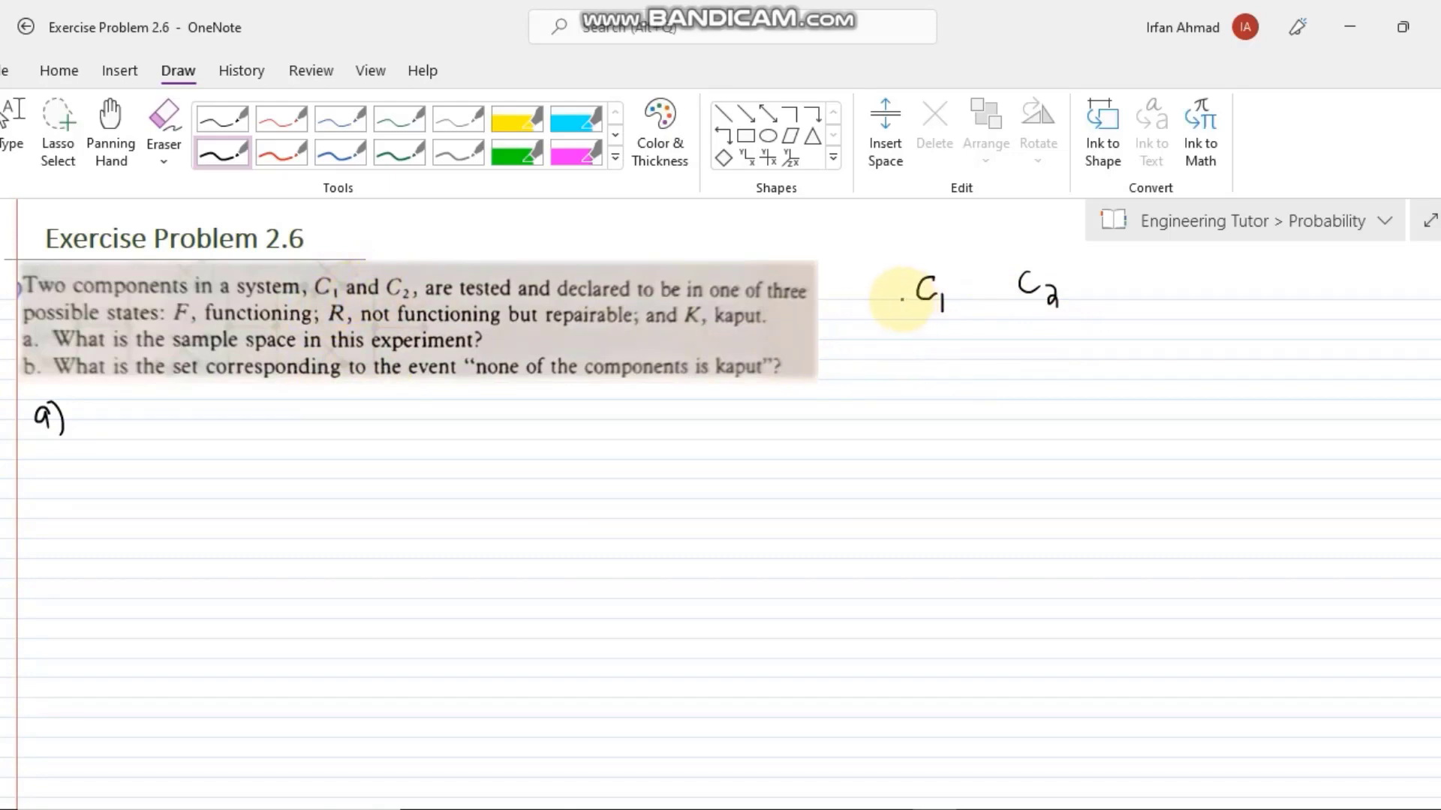
pyautogui.moveTo(887, 426)
pyautogui.mouseDown()
pyautogui.moveTo(912, 369)
pyautogui.moveTo(1065, 358)
pyautogui.moveTo(1069, 418)
pyautogui.moveTo(890, 433)
pyautogui.mouseUp()
pyautogui.moveTo(965, 365); pyautogui.dragTo(973, 443)
pyautogui.moveTo(917, 328)
pyautogui.mouseDown()
pyautogui.moveTo(913, 349)
pyautogui.moveTo(932, 354)
pyautogui.mouseUp()
pyautogui.moveTo(1015, 334)
pyautogui.mouseDown()
pyautogui.moveTo(1007, 352)
pyautogui.moveTo(1039, 349)
pyautogui.mouseUp()
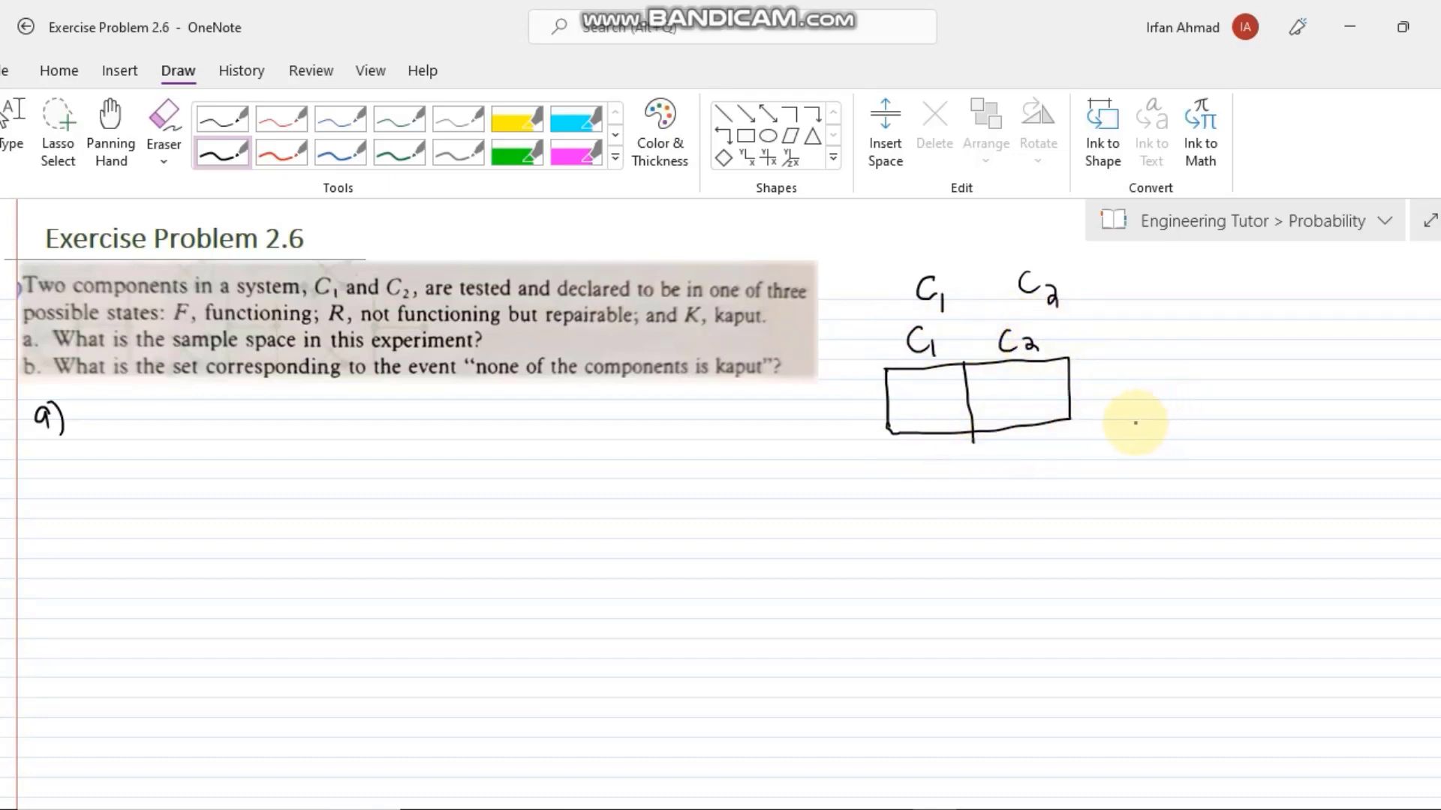
pyautogui.moveTo(1124, 394)
pyautogui.mouseDown()
pyautogui.moveTo(1124, 417)
pyautogui.moveTo(1141, 393)
pyautogui.moveTo(1152, 431)
pyautogui.moveTo(1178, 418)
pyautogui.mouseUp()
pyautogui.moveTo(1190, 418); pyautogui.dragTo(1233, 418)
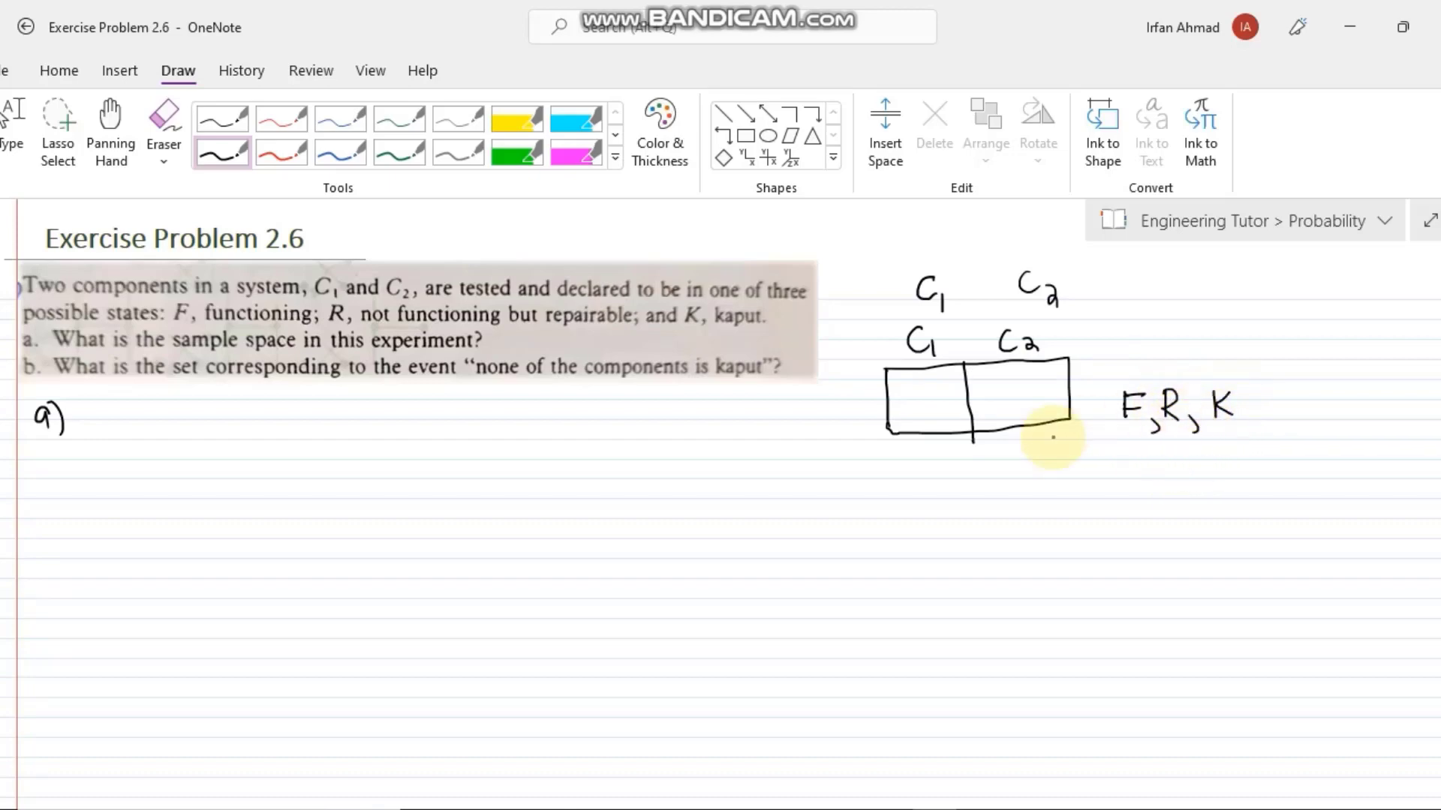
# Step: Write 3 in each box and 3x3 = 9 below the diagram
pyautogui.moveTo(874, 377); pyautogui.dragTo(887, 384)
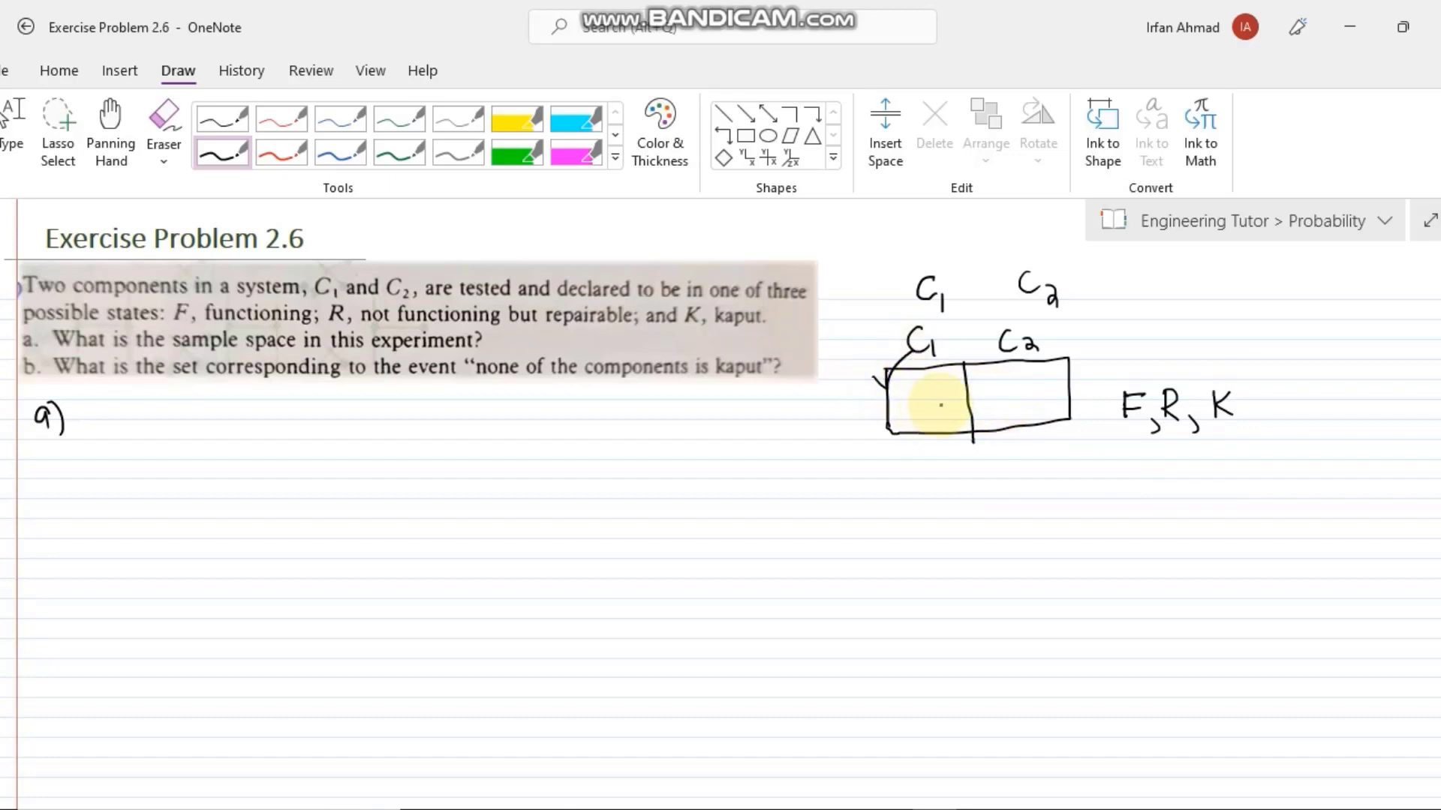
pyautogui.moveTo(929, 383); pyautogui.dragTo(920, 412)
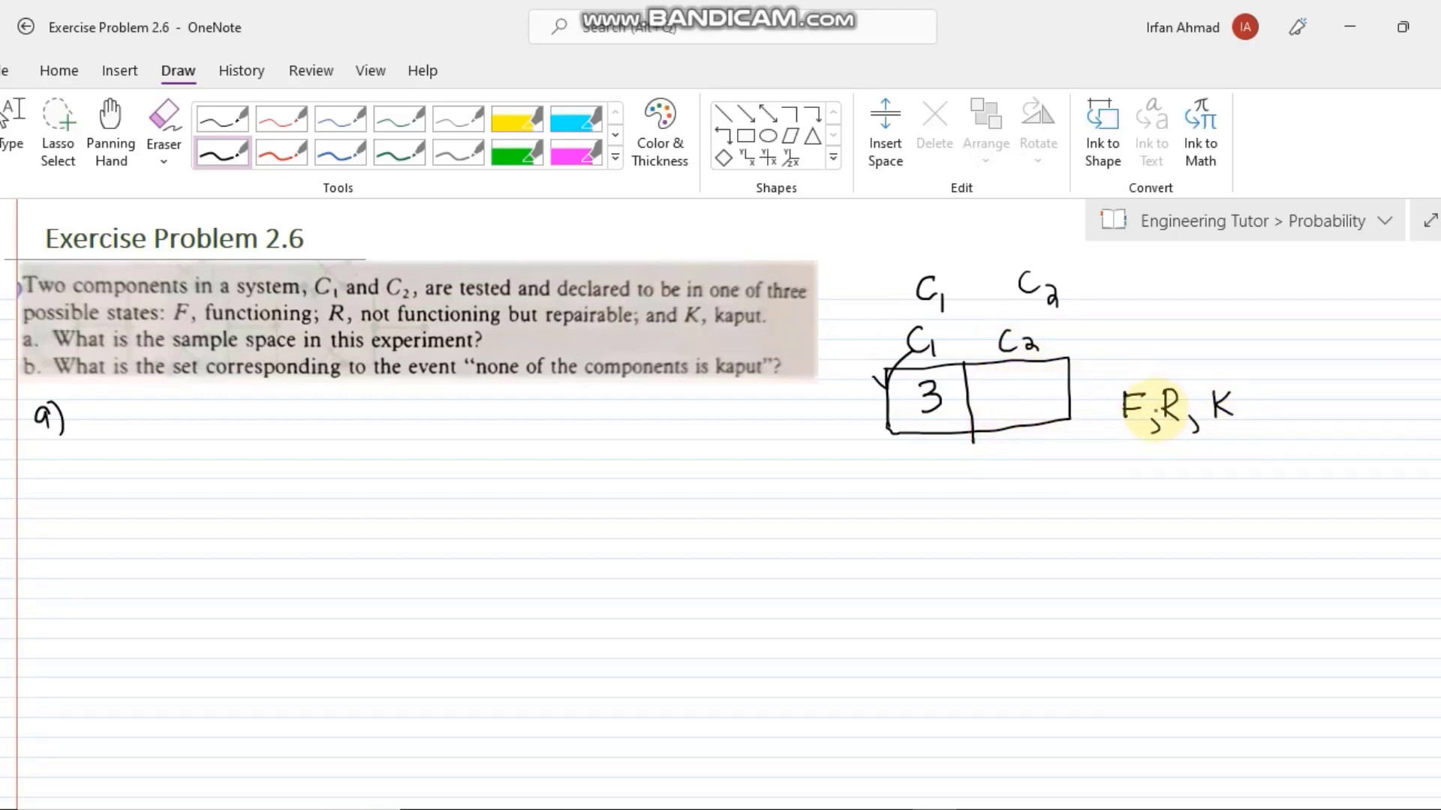
pyautogui.moveTo(1016, 389); pyautogui.dragTo(1008, 409)
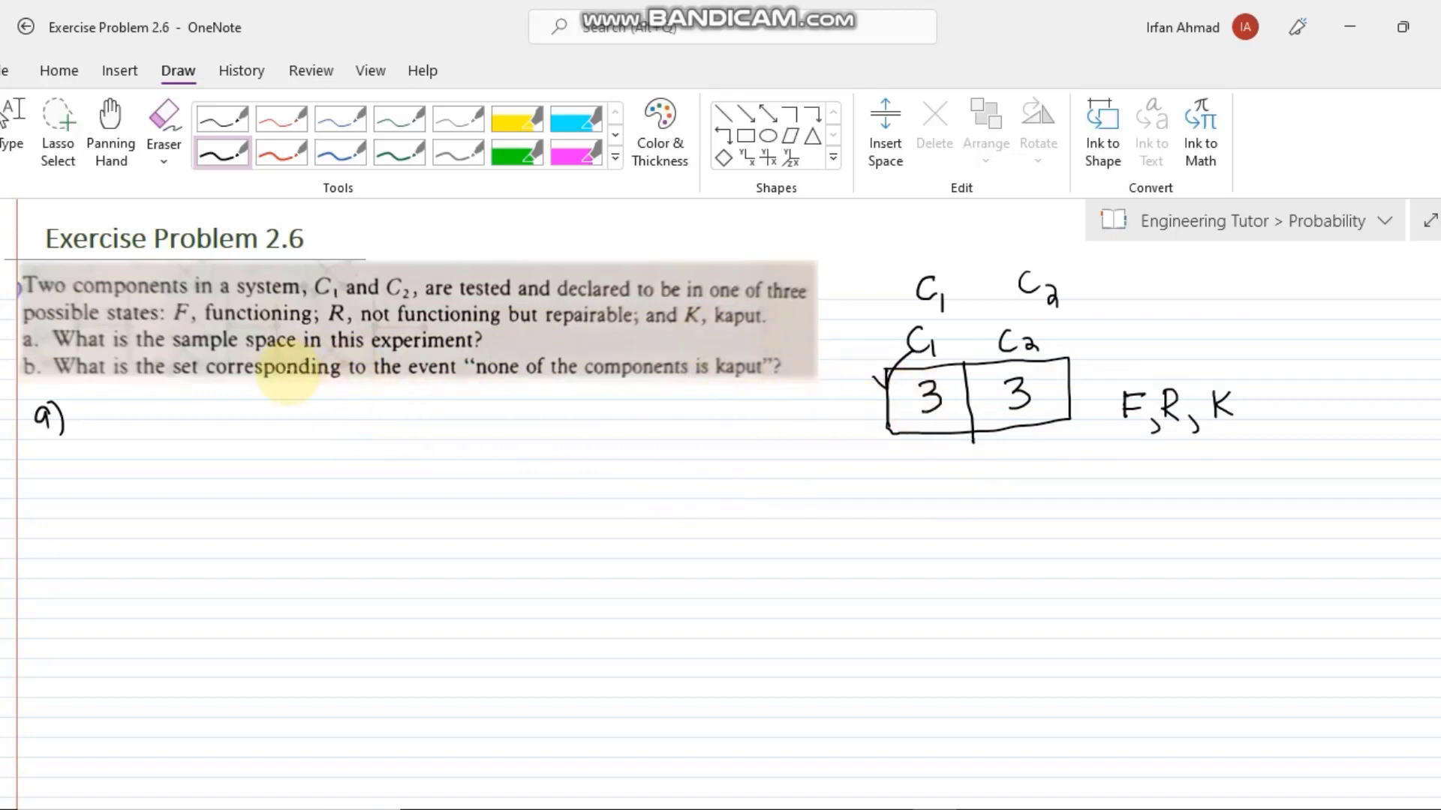
pyautogui.moveTo(948, 478)
pyautogui.mouseDown()
pyautogui.moveTo(965, 488)
pyautogui.moveTo(948, 505)
pyautogui.moveTo(985, 499)
pyautogui.mouseUp()
pyautogui.moveTo(985, 482)
pyautogui.mouseDown()
pyautogui.moveTo(975, 500)
pyautogui.moveTo(998, 497)
pyautogui.mouseUp()
pyautogui.moveTo(937, 548); pyautogui.dragTo(957, 545)
pyautogui.moveTo(937, 559)
pyautogui.mouseDown()
pyautogui.moveTo(995, 534)
pyautogui.moveTo(992, 568)
pyautogui.mouseUp()
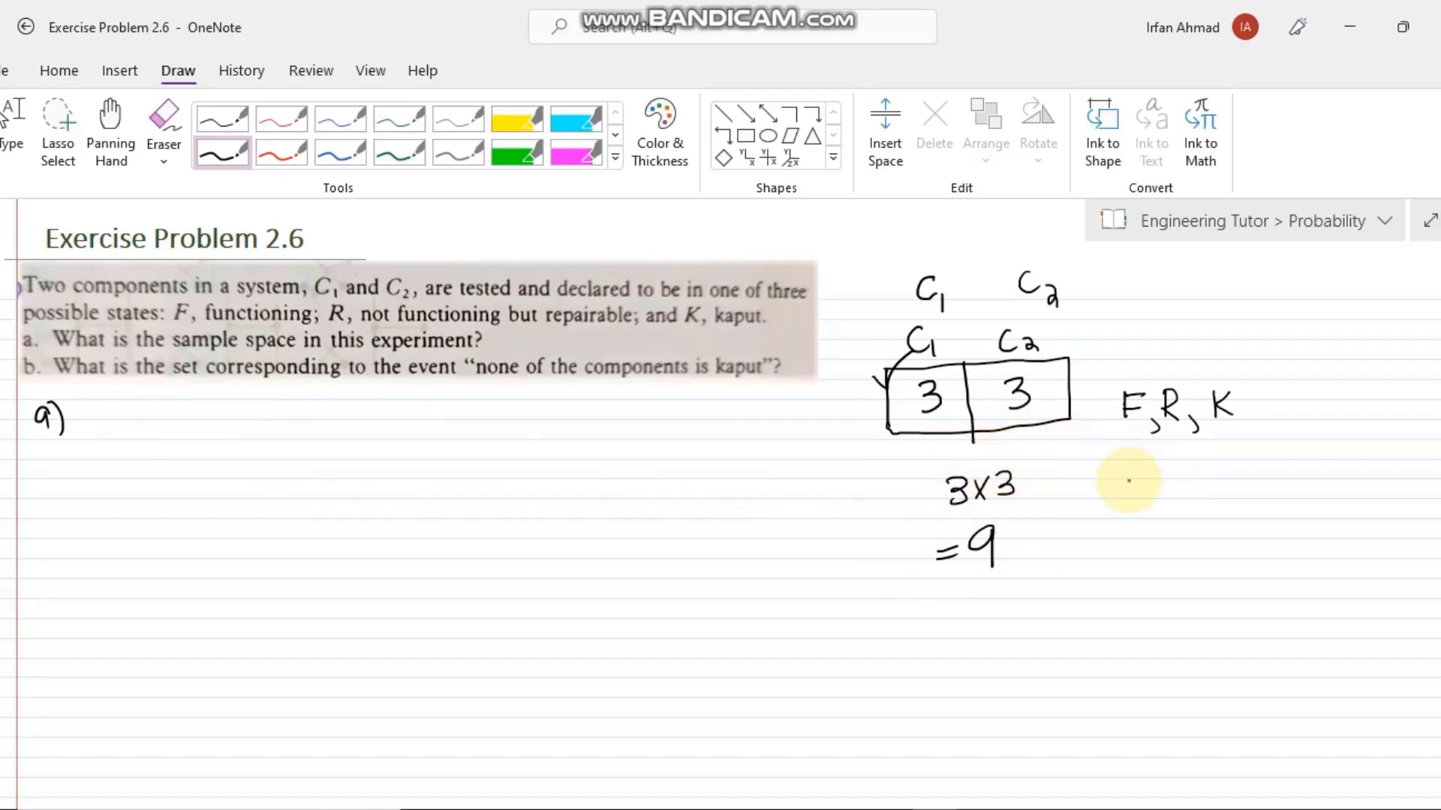
# Step: Begin part a) with S = { and the first pair (F,R)
pyautogui.moveTo(118, 410); pyautogui.dragTo(103, 436)
pyautogui.click(135, 433)
pyautogui.moveTo(187, 407)
pyautogui.mouseDown()
pyautogui.moveTo(177, 442)
pyautogui.moveTo(196, 489)
pyautogui.mouseUp()
pyautogui.moveTo(216, 413)
pyautogui.mouseDown()
pyautogui.moveTo(214, 455)
pyautogui.moveTo(234, 415)
pyautogui.moveTo(241, 454)
pyautogui.moveTo(261, 430)
pyautogui.moveTo(301, 461)
pyautogui.moveTo(354, 443)
pyautogui.moveTo(365, 453)
pyautogui.moveTo(371, 437)
pyautogui.mouseUp()
# Step: Add the pairs (R,F) and (F,K) to the set S
pyautogui.moveTo(372, 424); pyautogui.dragTo(420, 452)
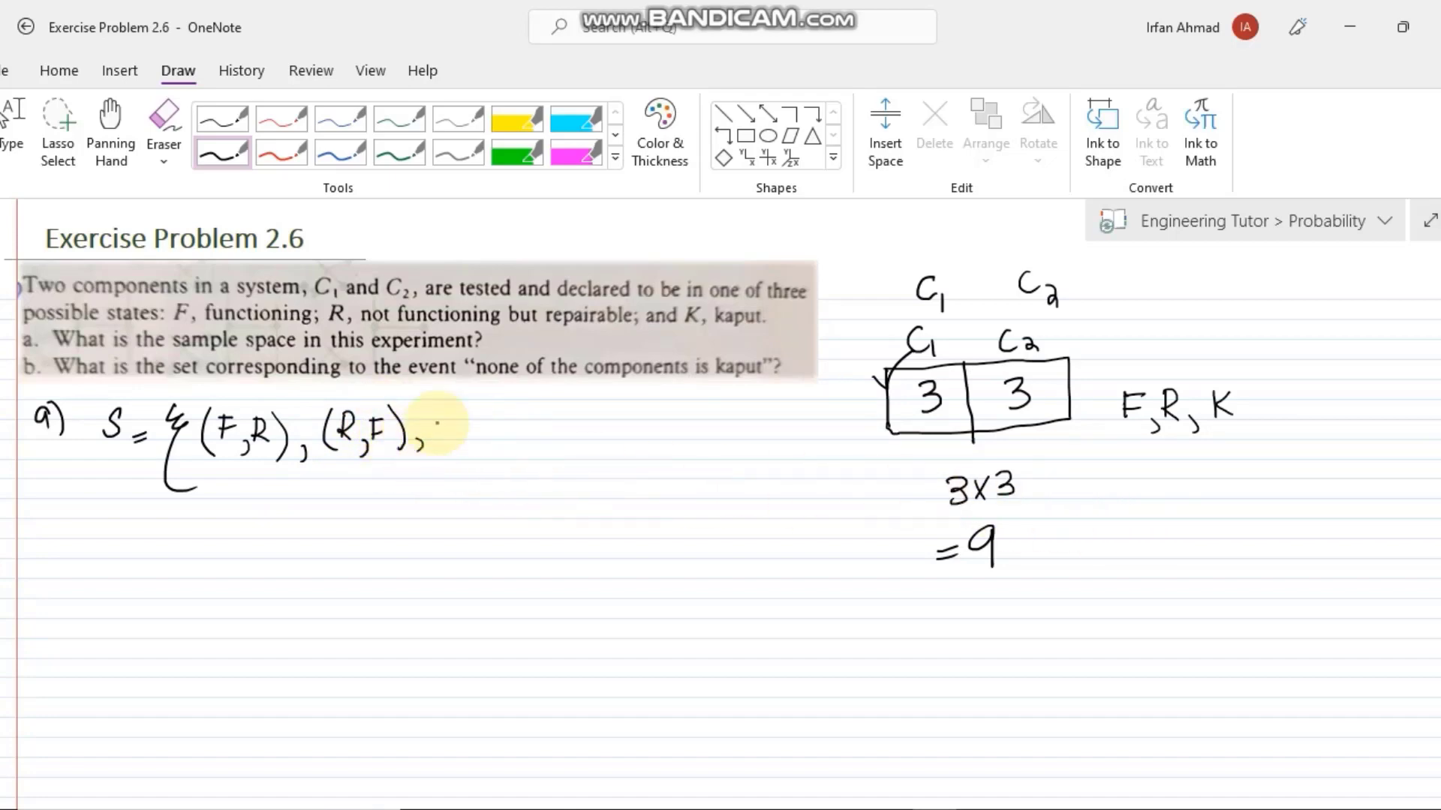
pyautogui.moveTo(444, 417)
pyautogui.mouseDown()
pyautogui.moveTo(436, 450)
pyautogui.moveTo(460, 425)
pyautogui.mouseUp()
pyautogui.moveTo(468, 433)
pyautogui.mouseDown()
pyautogui.moveTo(466, 447)
pyautogui.moveTo(490, 426)
pyautogui.moveTo(530, 454)
pyautogui.mouseUp()
pyautogui.click(531, 443)
pyautogui.click(568, 418)
pyautogui.moveTo(559, 400)
pyautogui.mouseDown()
pyautogui.moveTo(552, 448)
pyautogui.moveTo(567, 447)
pyautogui.mouseUp()
# Step: Add the pairs (K,F) and (R,K) to finish the first line of S
pyautogui.moveTo(584, 414)
pyautogui.mouseDown()
pyautogui.moveTo(601, 453)
pyautogui.moveTo(617, 425)
pyautogui.moveTo(641, 440)
pyautogui.moveTo(631, 408)
pyautogui.moveTo(655, 455)
pyautogui.mouseUp()
pyautogui.click(607, 451)
pyautogui.click(612, 412)
pyautogui.click(655, 446)
pyautogui.click(665, 449)
pyautogui.click(669, 424)
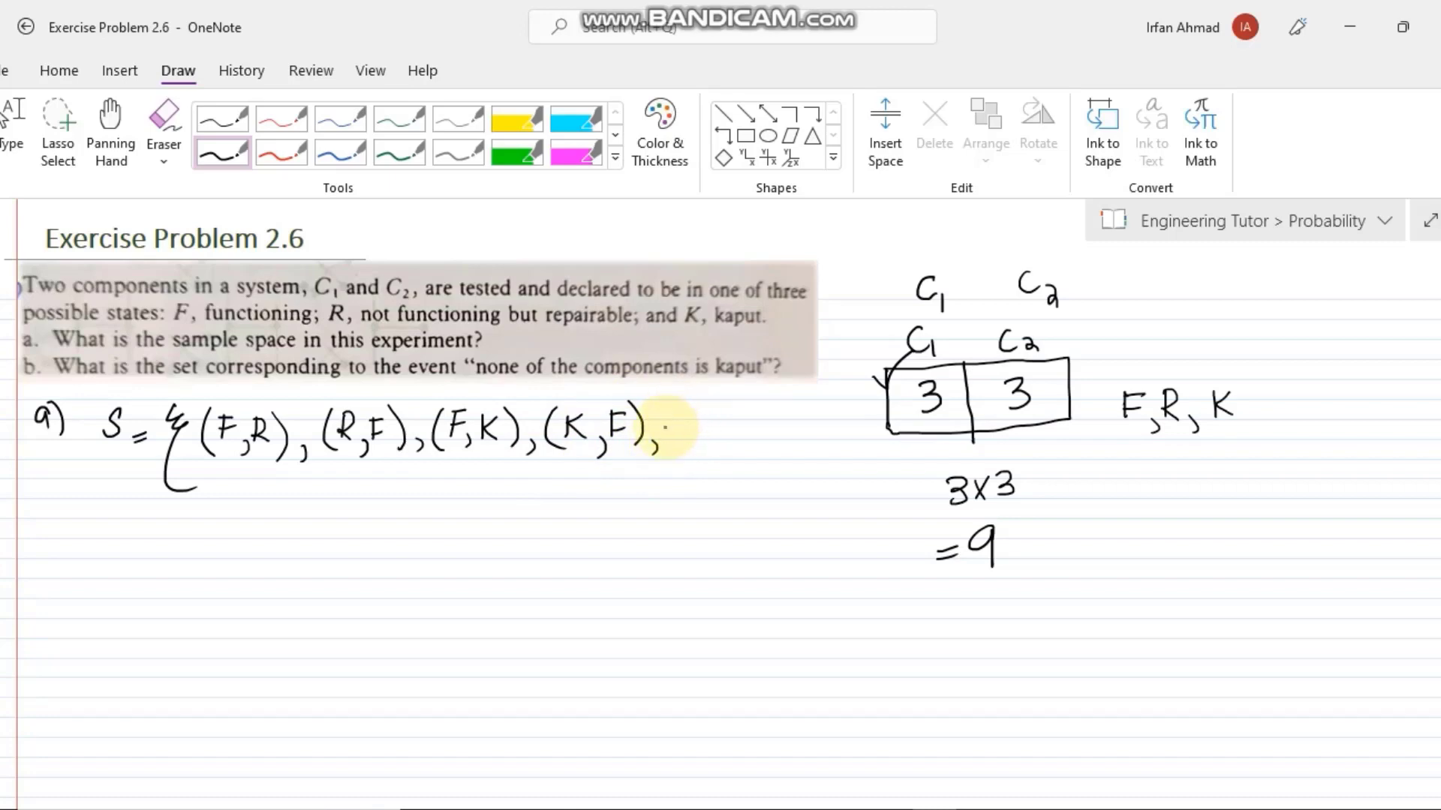
pyautogui.moveTo(677, 410); pyautogui.dragTo(674, 445)
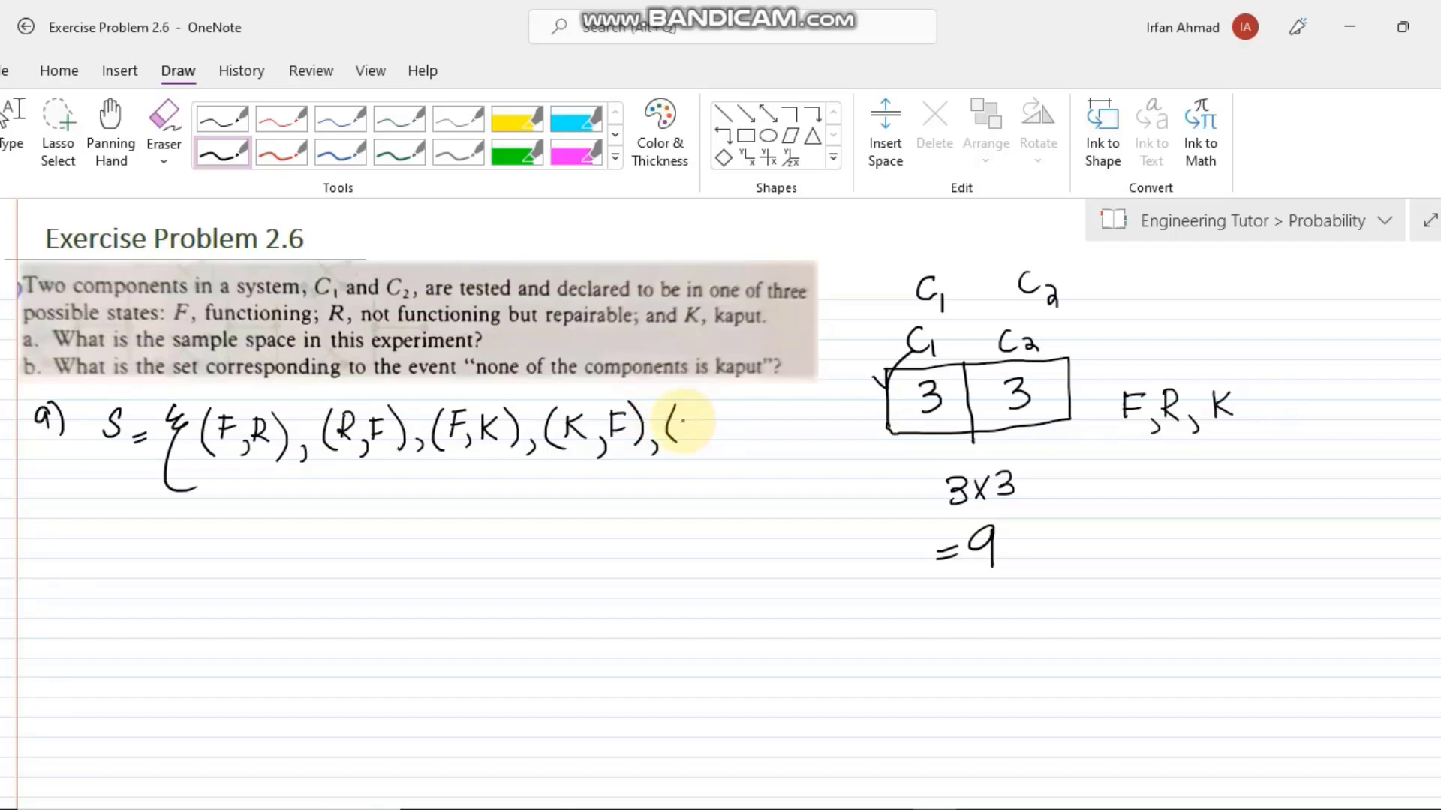
pyautogui.moveTo(684, 411)
pyautogui.mouseDown()
pyautogui.moveTo(720, 435)
pyautogui.moveTo(727, 404)
pyautogui.moveTo(760, 450)
pyautogui.mouseUp()
pyautogui.click(713, 420)
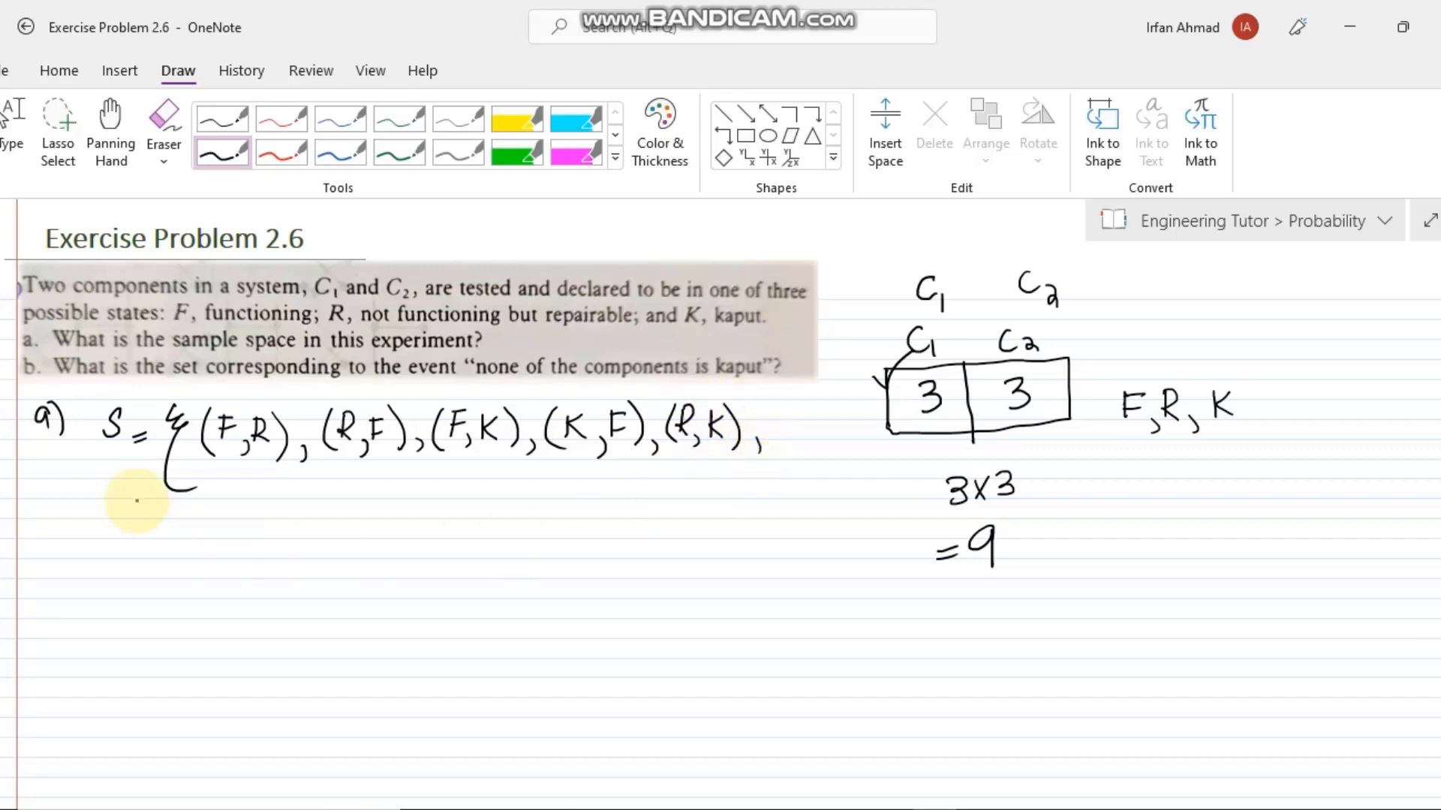
# Step: Write (K,R), (F,F), (R,R), (K,K) on a second line and close the brace
pyautogui.moveTo(228, 480)
pyautogui.mouseDown()
pyautogui.moveTo(260, 492)
pyautogui.moveTo(241, 481)
pyautogui.moveTo(271, 510)
pyautogui.moveTo(288, 484)
pyautogui.moveTo(297, 501)
pyautogui.moveTo(335, 514)
pyautogui.mouseUp()
pyautogui.click(334, 499)
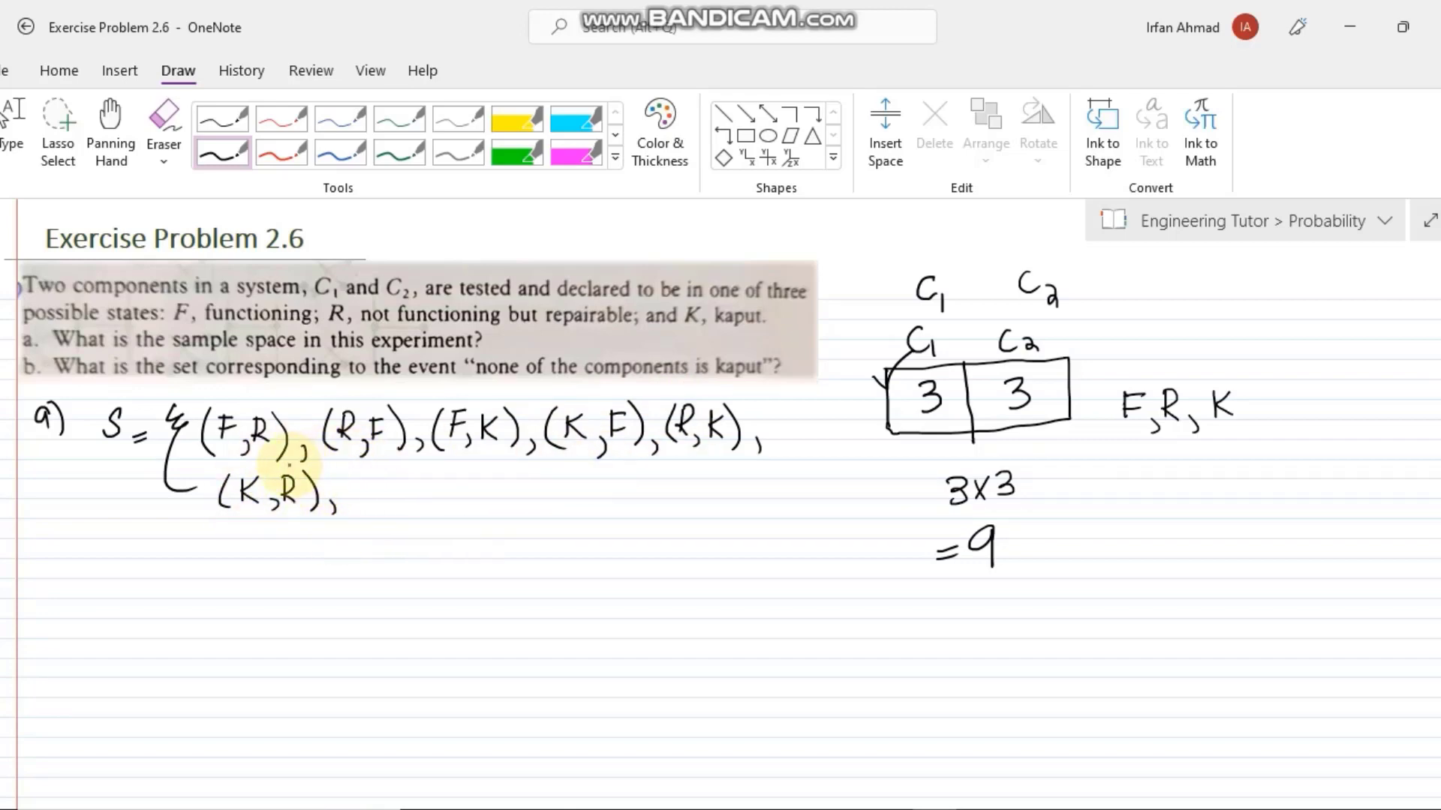
pyautogui.moveTo(360, 474)
pyautogui.mouseDown()
pyautogui.moveTo(354, 513)
pyautogui.moveTo(377, 477)
pyautogui.moveTo(378, 513)
pyautogui.moveTo(385, 499)
pyautogui.mouseUp()
pyautogui.click(381, 498)
pyautogui.moveTo(387, 466)
pyautogui.mouseDown()
pyautogui.moveTo(402, 464)
pyautogui.moveTo(398, 481)
pyautogui.mouseUp()
pyautogui.moveTo(408, 462)
pyautogui.mouseDown()
pyautogui.moveTo(412, 511)
pyautogui.moveTo(485, 512)
pyautogui.moveTo(507, 473)
pyautogui.moveTo(516, 497)
pyautogui.mouseUp()
pyautogui.moveTo(524, 465)
pyautogui.mouseDown()
pyautogui.moveTo(554, 486)
pyautogui.moveTo(577, 503)
pyautogui.moveTo(580, 474)
pyautogui.moveTo(574, 510)
pyautogui.mouseUp()
pyautogui.moveTo(601, 473)
pyautogui.mouseDown()
pyautogui.moveTo(593, 515)
pyautogui.moveTo(608, 501)
pyautogui.moveTo(632, 511)
pyautogui.mouseUp()
pyautogui.moveTo(653, 493); pyautogui.dragTo(625, 535)
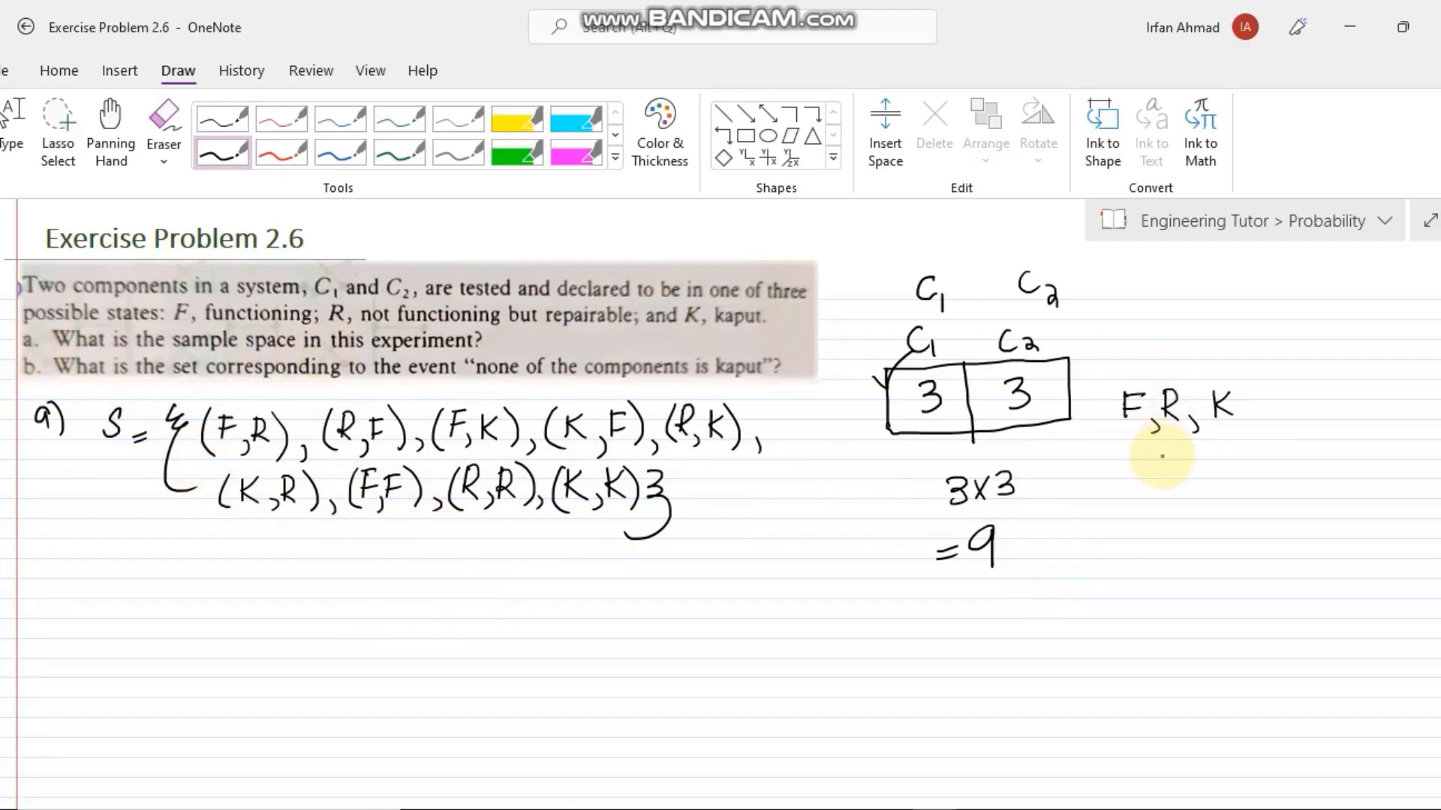
# Step: Circle the =9 result, draw arrows to both 3s, and switch to the red pen
pyautogui.moveTo(952, 517)
pyautogui.mouseDown()
pyautogui.moveTo(1027, 542)
pyautogui.moveTo(998, 596)
pyautogui.moveTo(942, 562)
pyautogui.moveTo(962, 512)
pyautogui.mouseUp()
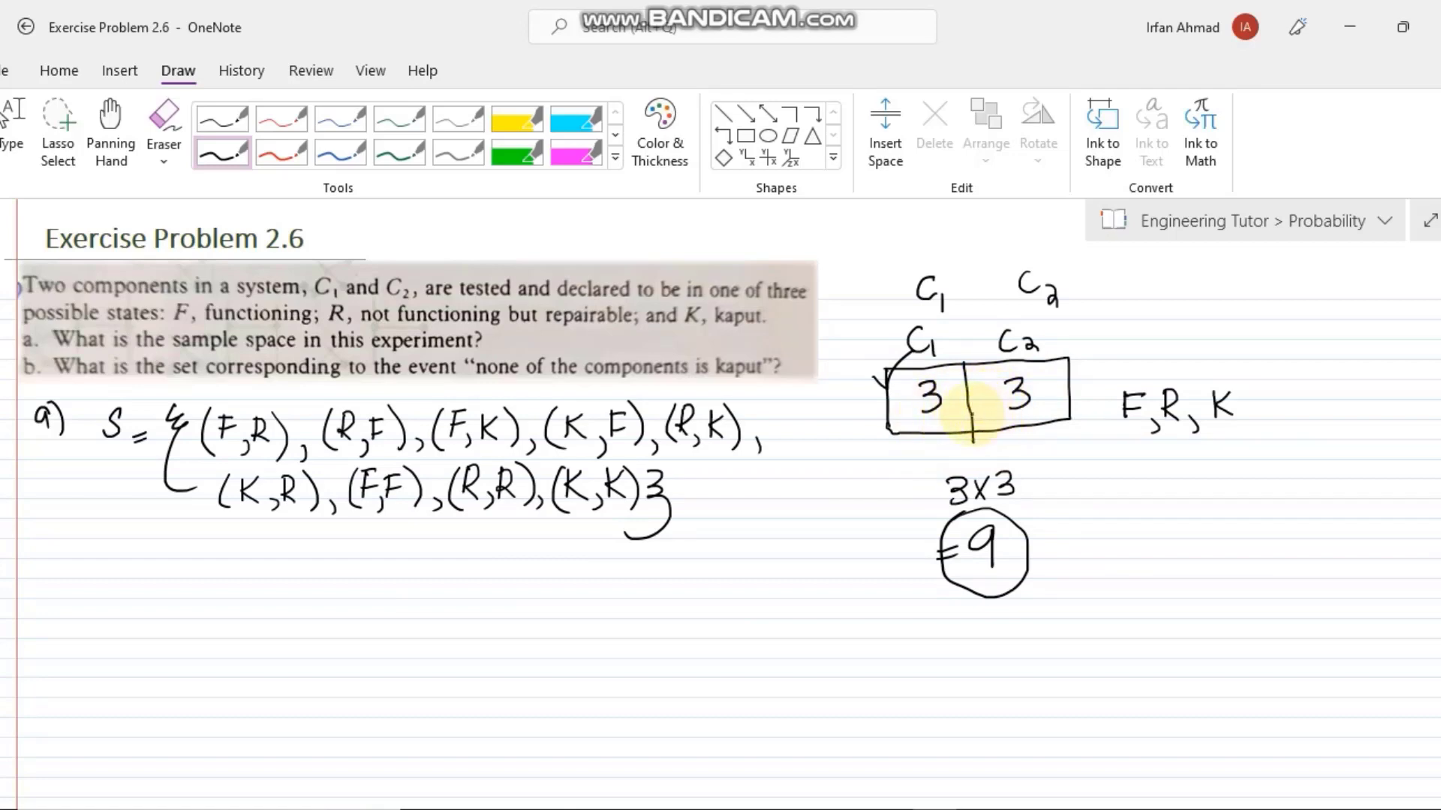
pyautogui.moveTo(895, 463); pyautogui.dragTo(911, 426)
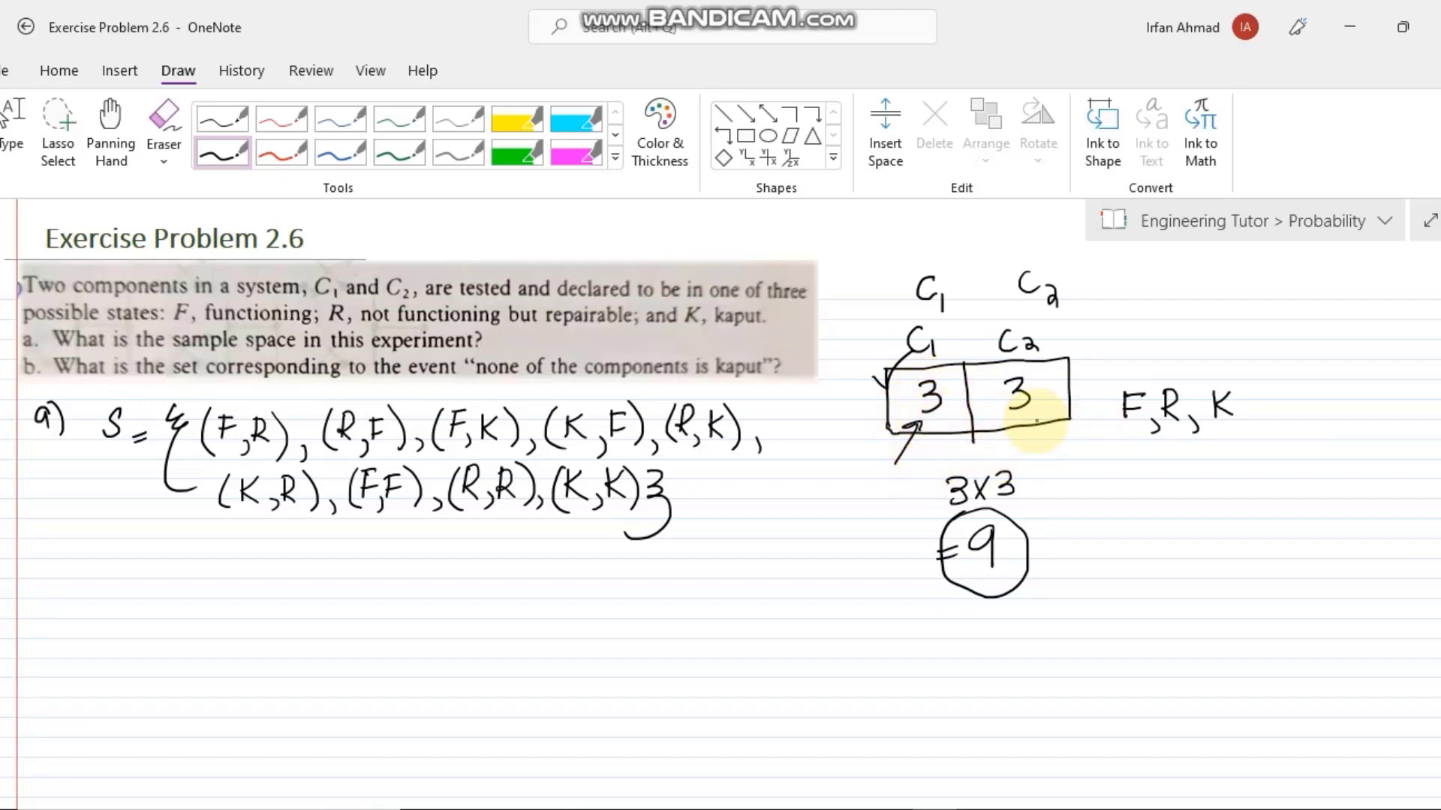
pyautogui.moveTo(1060, 454); pyautogui.dragTo(1039, 414)
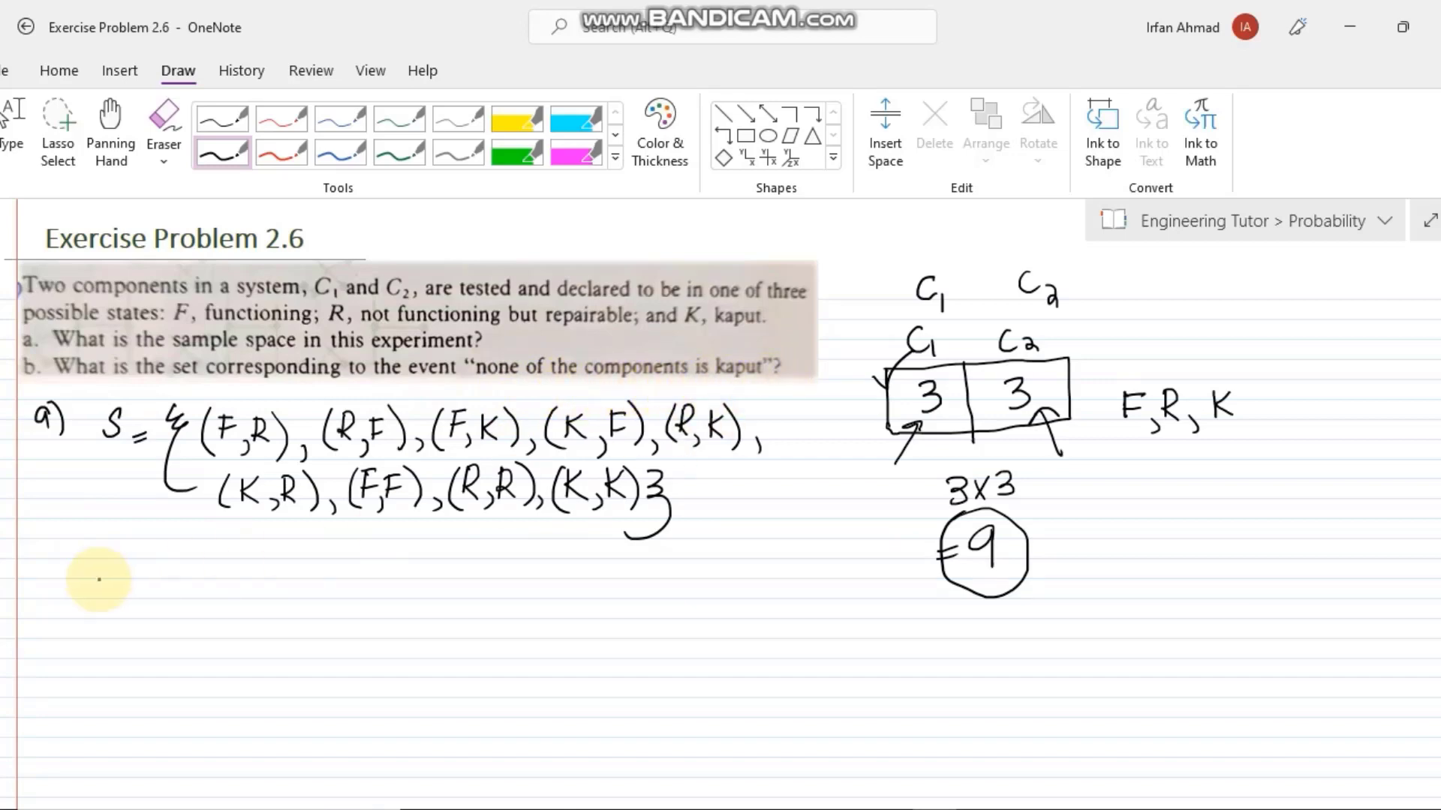
pyautogui.click(280, 150)
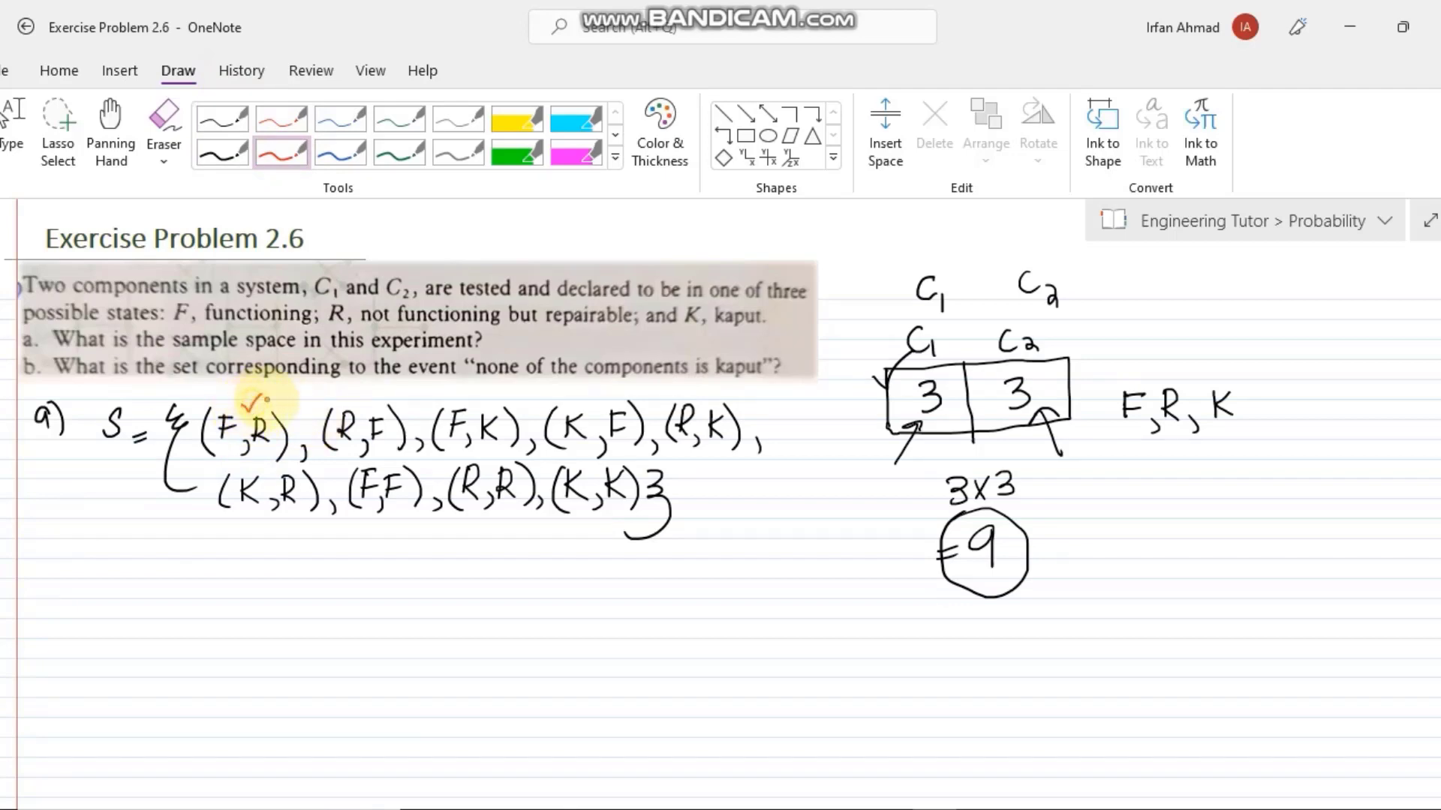
# Step: Tick (F,R), (R,F), (F,F), (R,R) in red, then write b) S_b = in black
pyautogui.moveTo(357, 400); pyautogui.dragTo(377, 391)
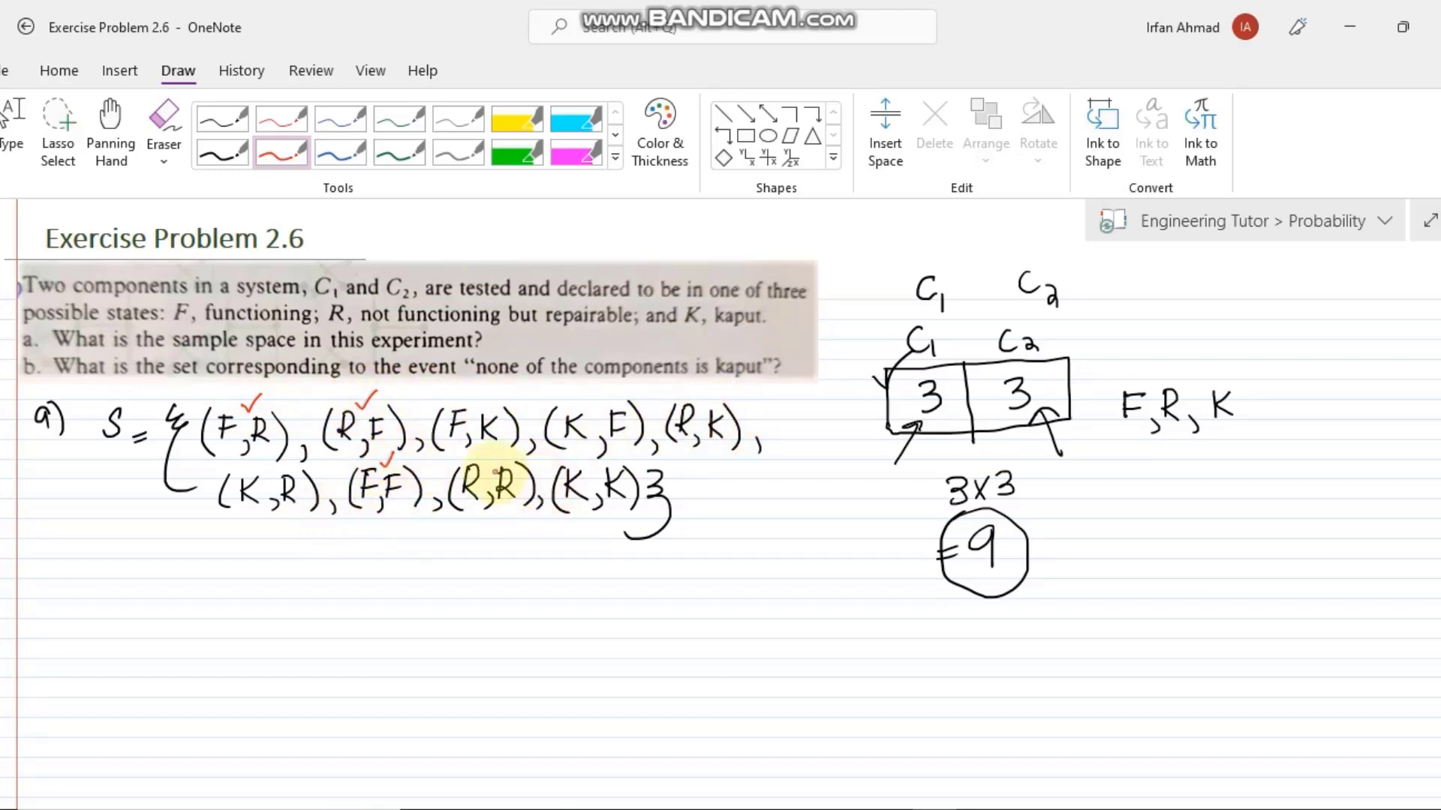
pyautogui.moveTo(481, 460); pyautogui.dragTo(495, 450)
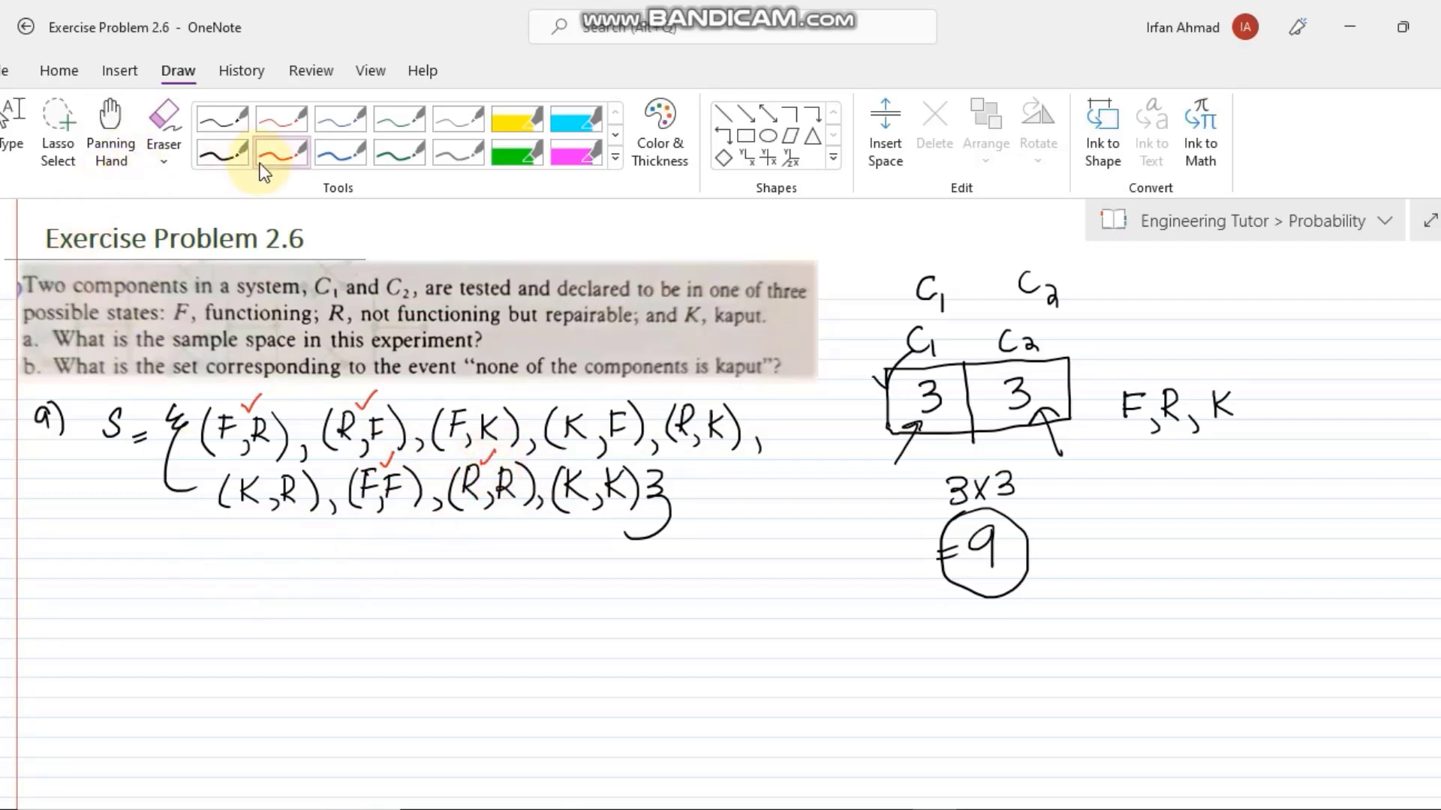
pyautogui.click(208, 157)
pyautogui.moveTo(41, 568)
pyautogui.mouseDown()
pyautogui.moveTo(94, 581)
pyautogui.moveTo(108, 616)
pyautogui.moveTo(146, 586)
pyautogui.mouseUp()
pyautogui.moveTo(136, 595); pyautogui.dragTo(188, 655)
# Step: Open the S_b set and write the pairs (F,R) and (R,F)
pyautogui.moveTo(208, 571)
pyautogui.mouseDown()
pyautogui.moveTo(199, 612)
pyautogui.moveTo(219, 598)
pyautogui.mouseUp()
pyautogui.moveTo(218, 570)
pyautogui.mouseDown()
pyautogui.moveTo(233, 568)
pyautogui.moveTo(229, 583)
pyautogui.mouseUp()
pyautogui.moveTo(239, 597); pyautogui.dragTo(303, 617)
pyautogui.click(301, 597)
pyautogui.moveTo(323, 563); pyautogui.dragTo(334, 597)
pyautogui.moveTo(335, 570); pyautogui.dragTo(354, 612)
pyautogui.moveTo(368, 570)
pyautogui.mouseDown()
pyautogui.moveTo(367, 599)
pyautogui.moveTo(381, 568)
pyautogui.mouseUp()
pyautogui.moveTo(368, 584); pyautogui.dragTo(405, 609)
# Step: Add (F,F) and (R,R) to S_b and close it with a brace
pyautogui.click(413, 601)
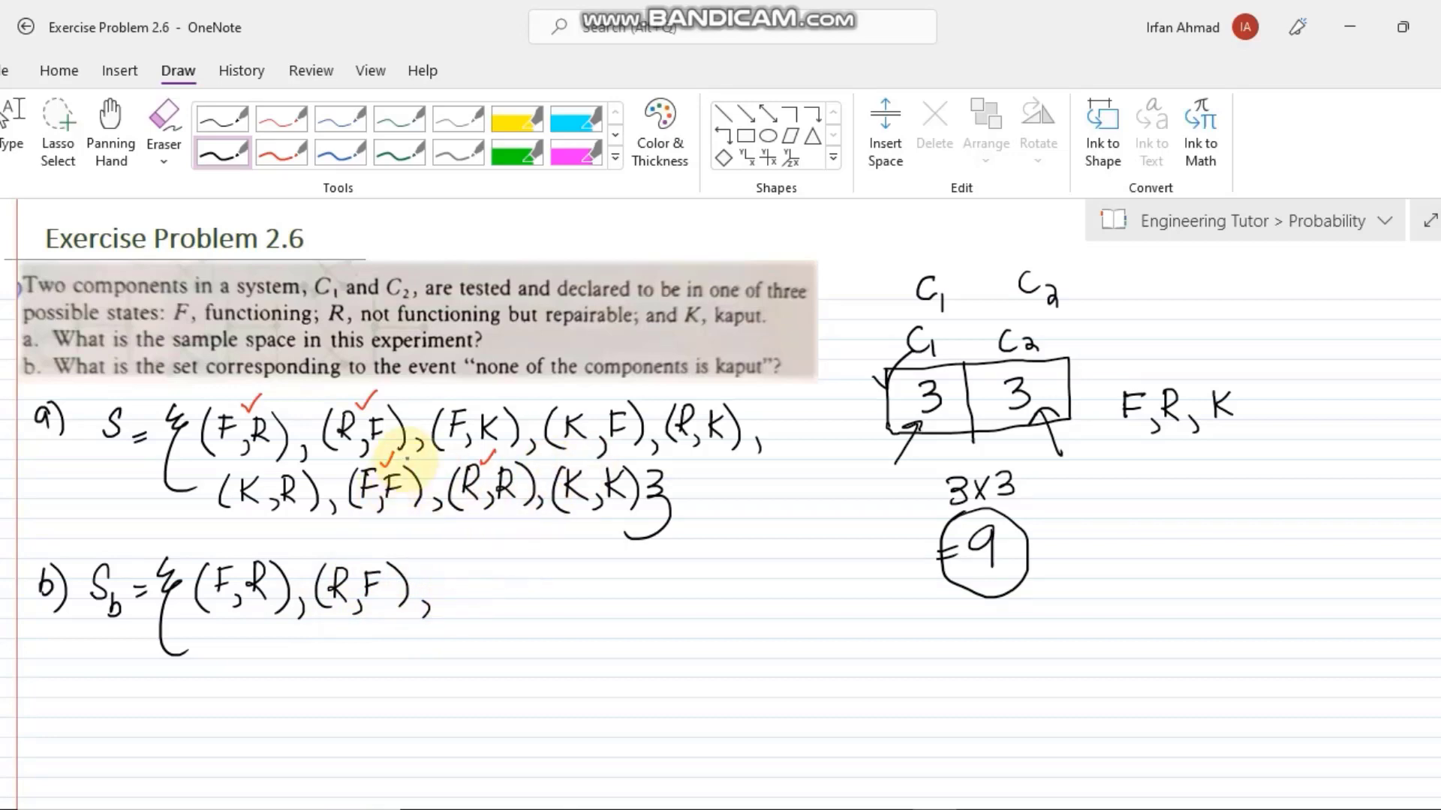
pyautogui.moveTo(460, 579)
pyautogui.mouseDown()
pyautogui.moveTo(520, 582)
pyautogui.moveTo(525, 562)
pyautogui.moveTo(550, 606)
pyautogui.moveTo(598, 602)
pyautogui.moveTo(604, 573)
pyautogui.moveTo(620, 614)
pyautogui.mouseUp()
pyautogui.moveTo(621, 605); pyautogui.dragTo(618, 623)
pyautogui.moveTo(631, 574); pyautogui.dragTo(659, 611)
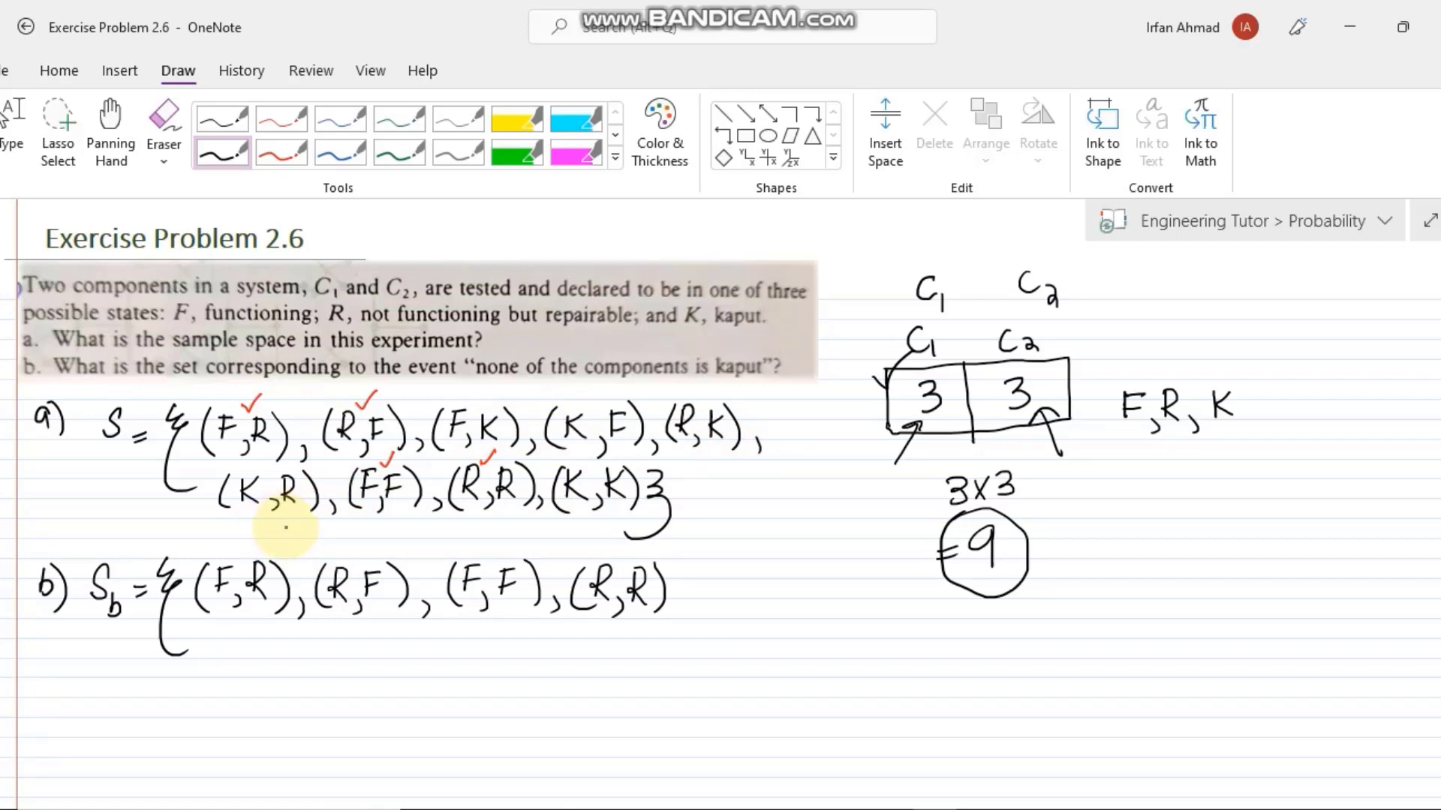
pyautogui.moveTo(677, 595); pyautogui.dragTo(660, 627)
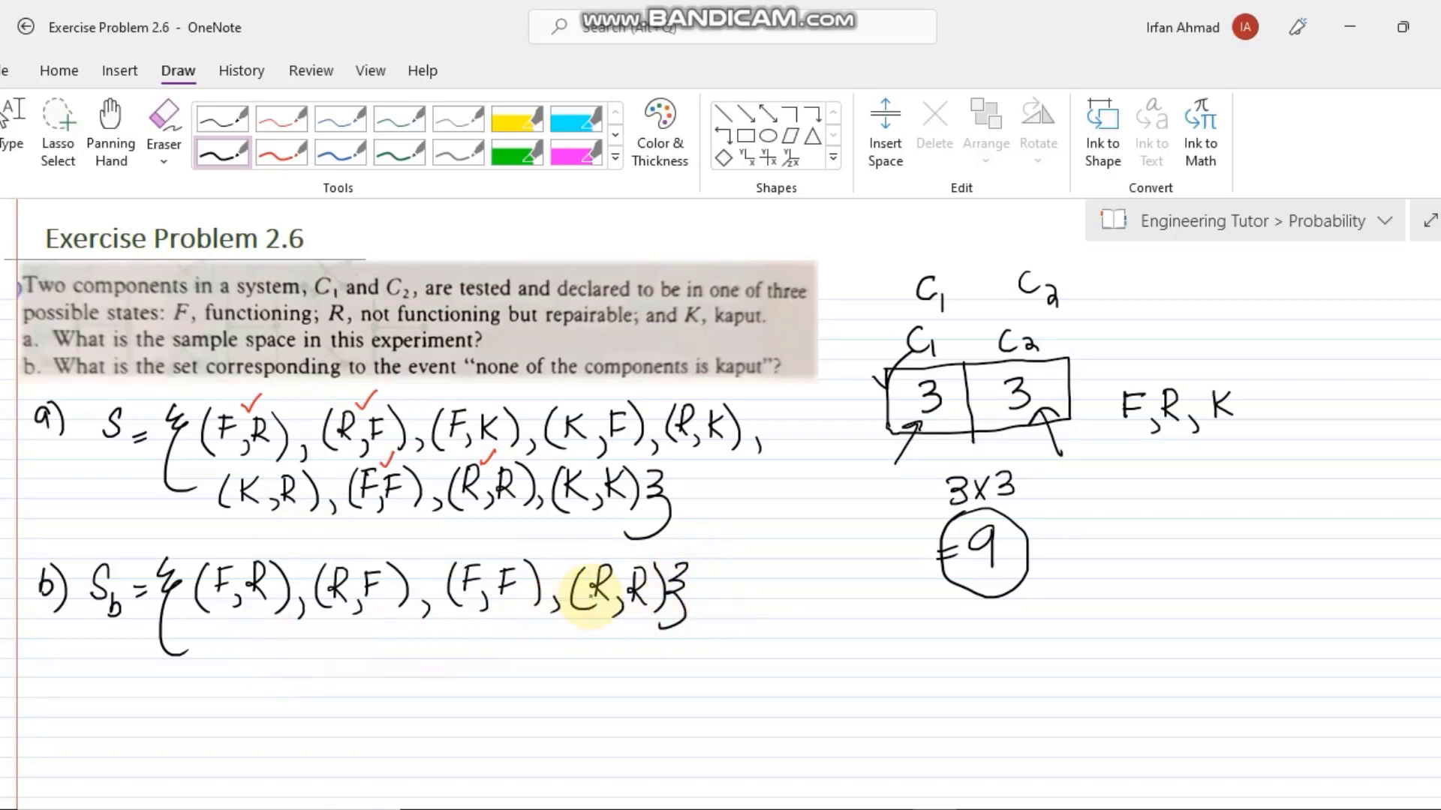